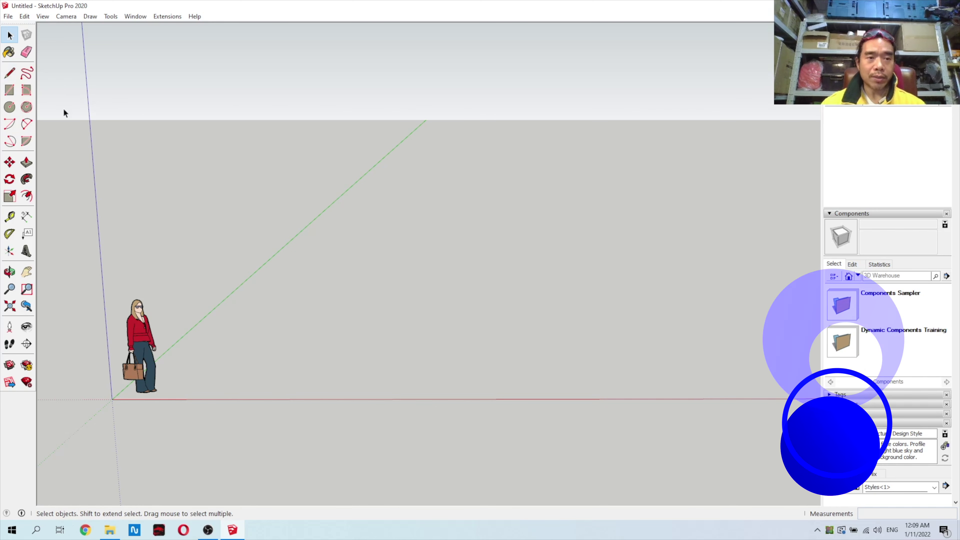
# Step: Draw a line about 2294 mm long from the origin along the red axis, and erase it
pyautogui.click(11, 74)
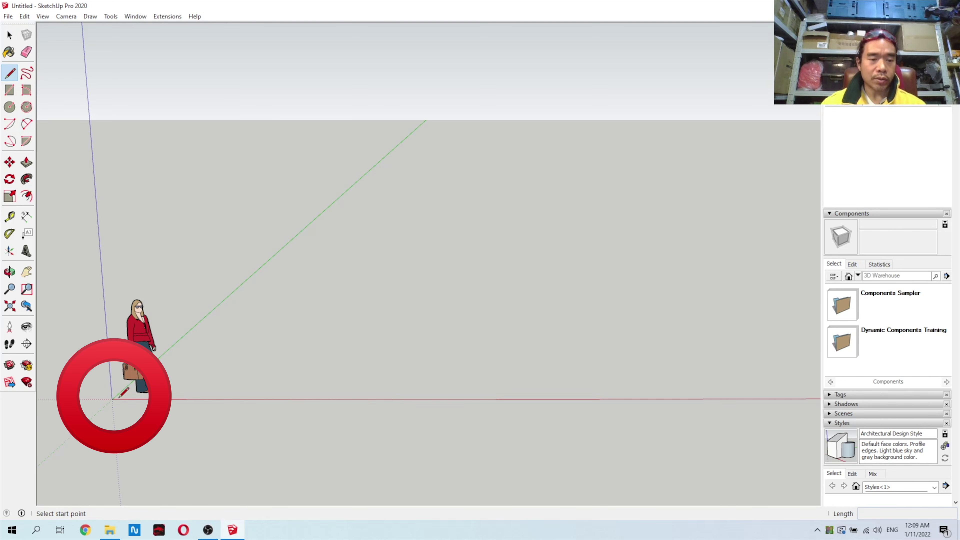
pyautogui.click(112, 399)
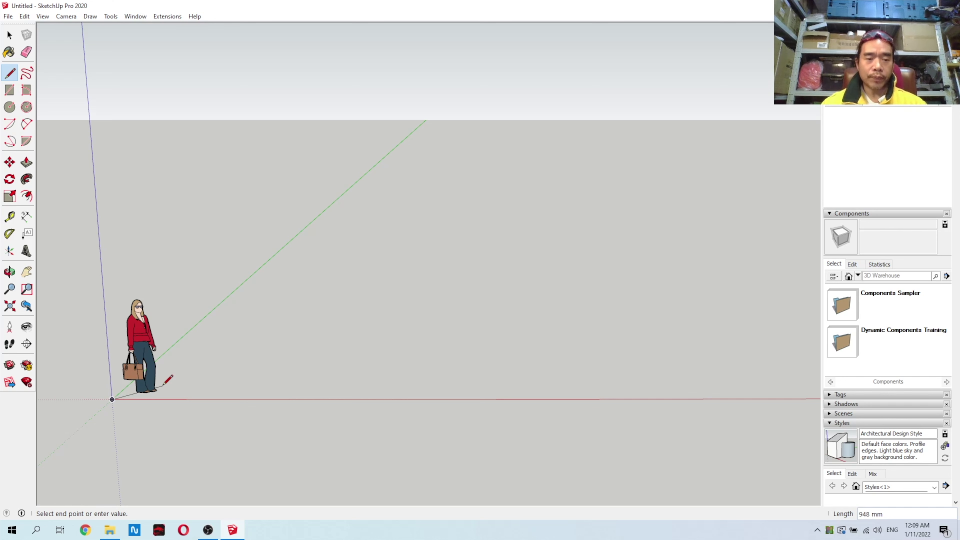
pyautogui.click(244, 399)
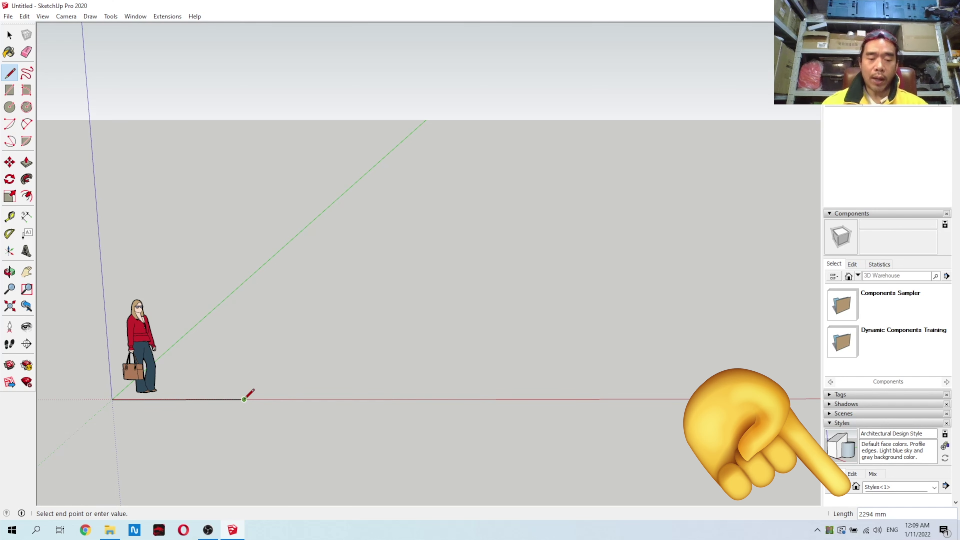
pyautogui.press('space')
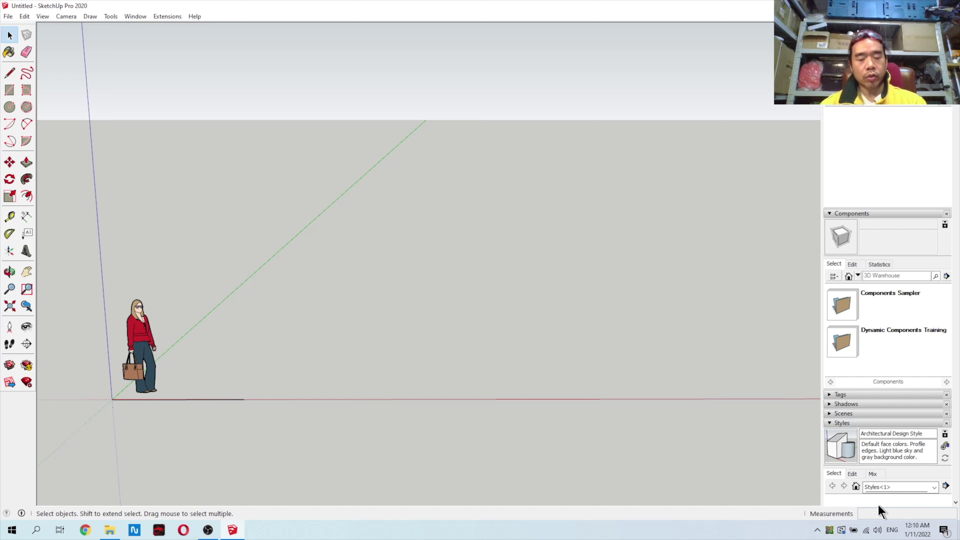
pyautogui.press('e')
pyautogui.click(227, 399)
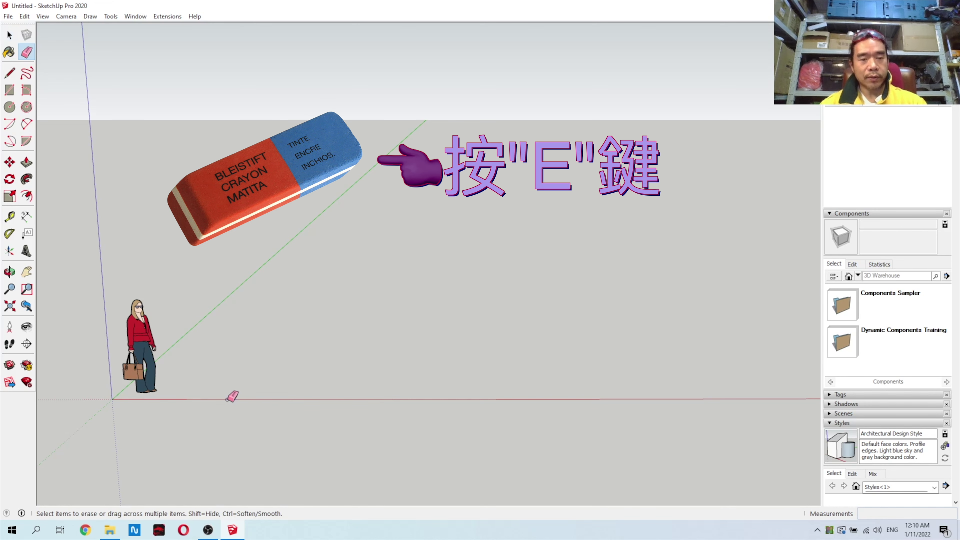
# Step: Draw a 1000 mm line from the origin along the red axis, ending the line chain there
pyautogui.press('l')
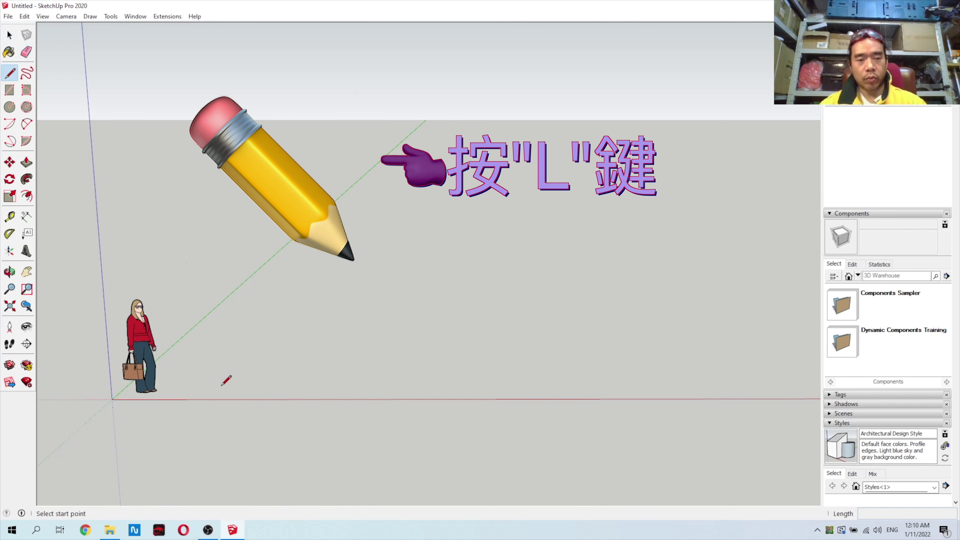
pyautogui.click(112, 399)
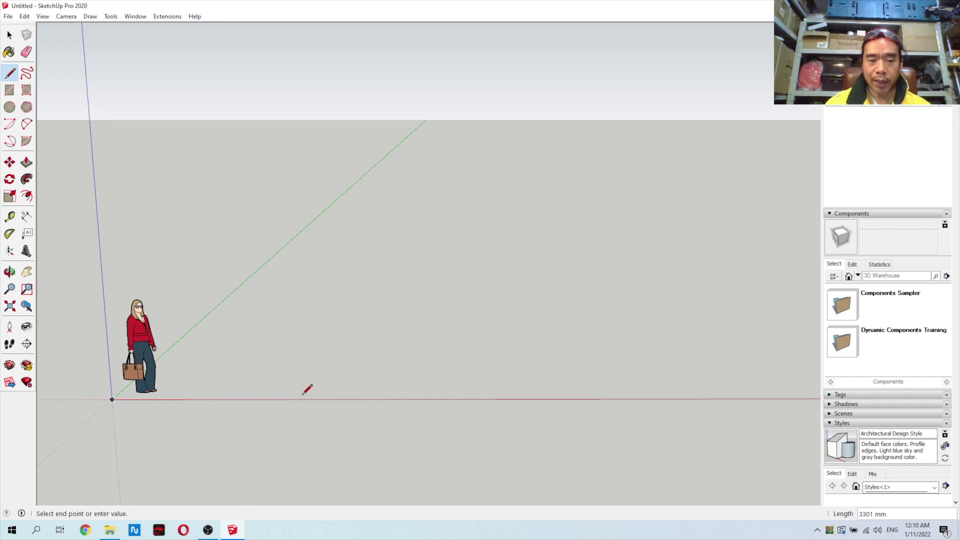
pyautogui.write('1')
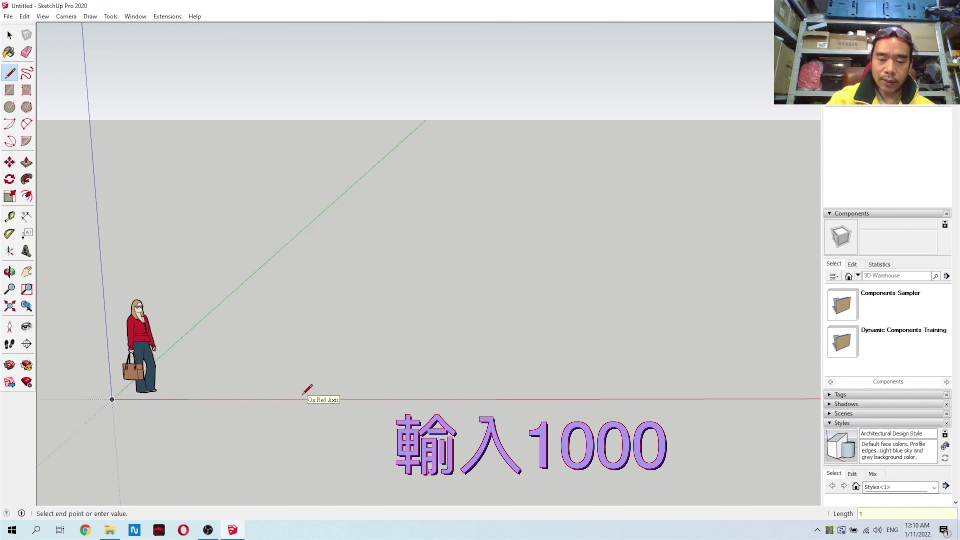
pyautogui.write('000')
pyautogui.press('Return')
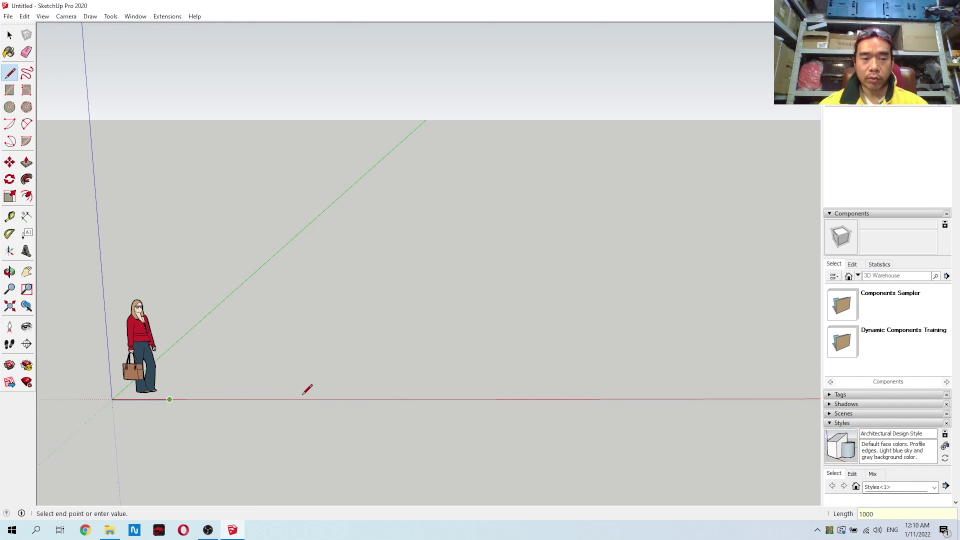
pyautogui.press('Escape')
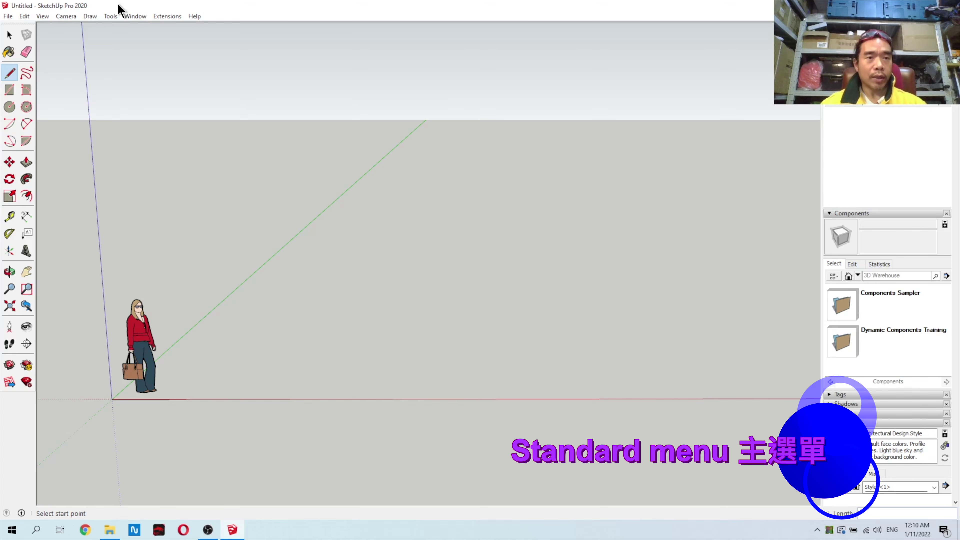
# Step: Show the toolbar with the standard camera views in addition to the Large Tool Set
pyautogui.click(7, 17)
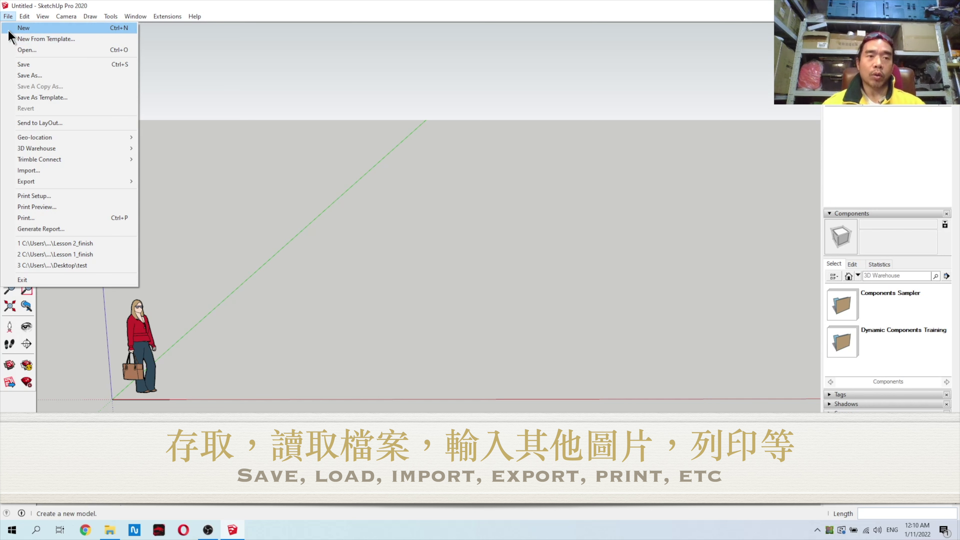
pyautogui.moveTo(25, 17)
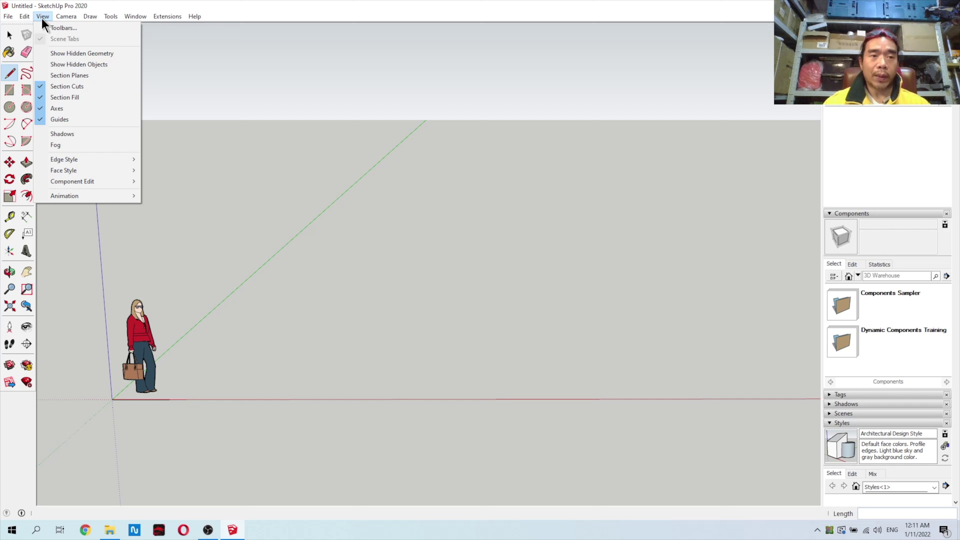
pyautogui.click(63, 29)
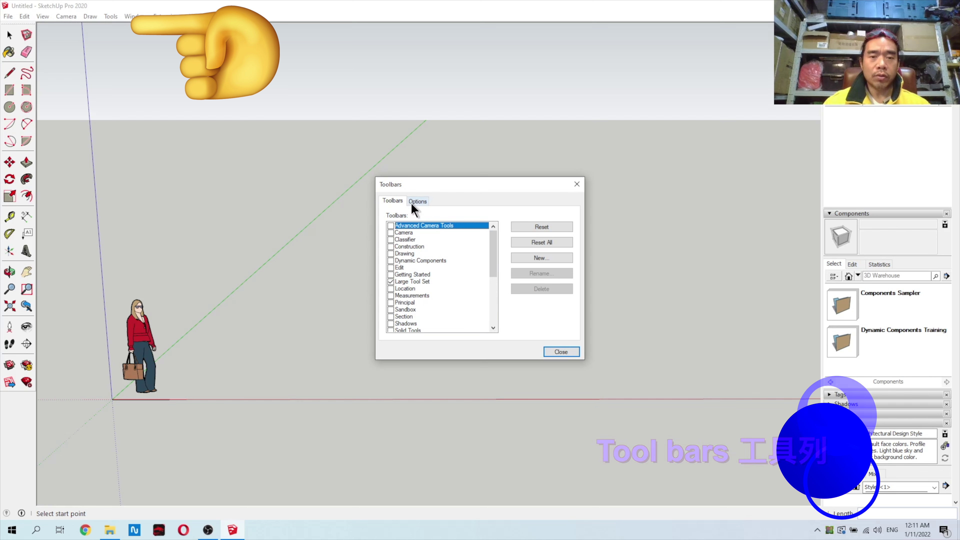
pyautogui.moveTo(446, 184); pyautogui.dragTo(442, 153)
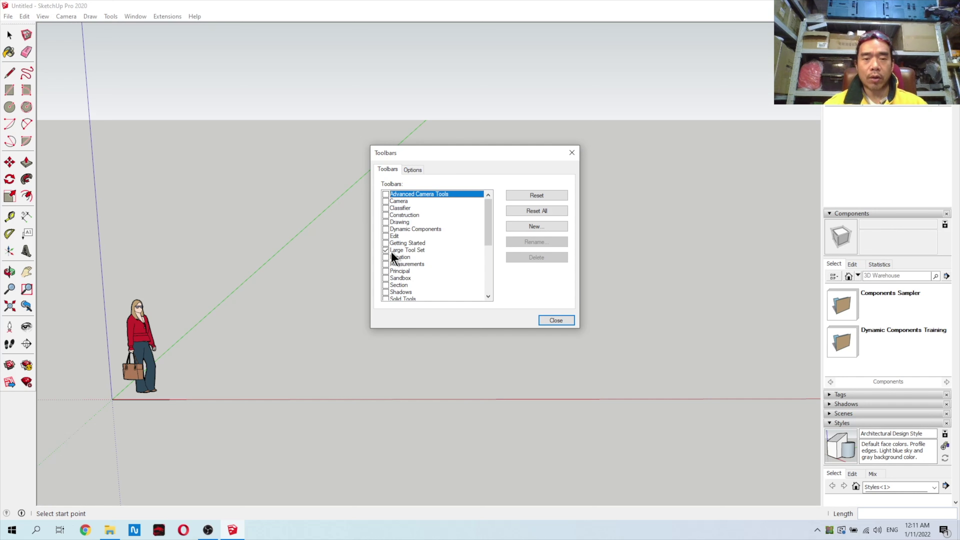
pyautogui.moveTo(490, 232); pyautogui.dragTo(488, 282)
pyautogui.click(385, 256)
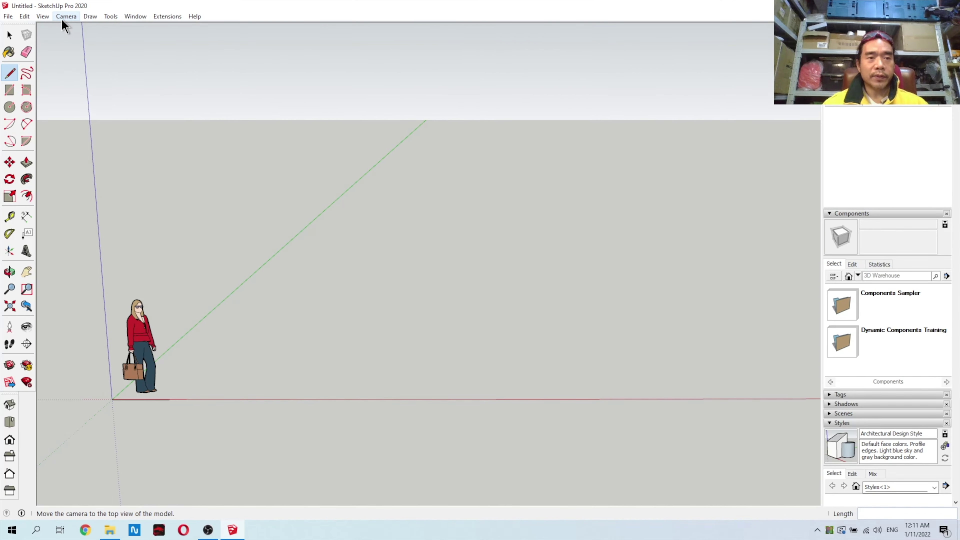
# Step: Examine the preference categories, including Drawing, Files, Shortcuts and Workspace, and leave the preferences without applying changes
pyautogui.click(62, 17)
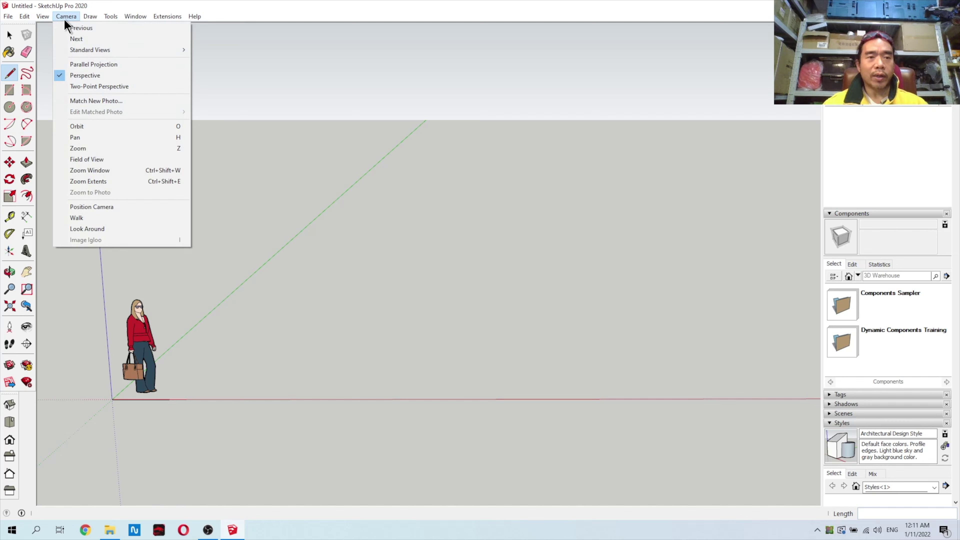
pyautogui.moveTo(90, 17)
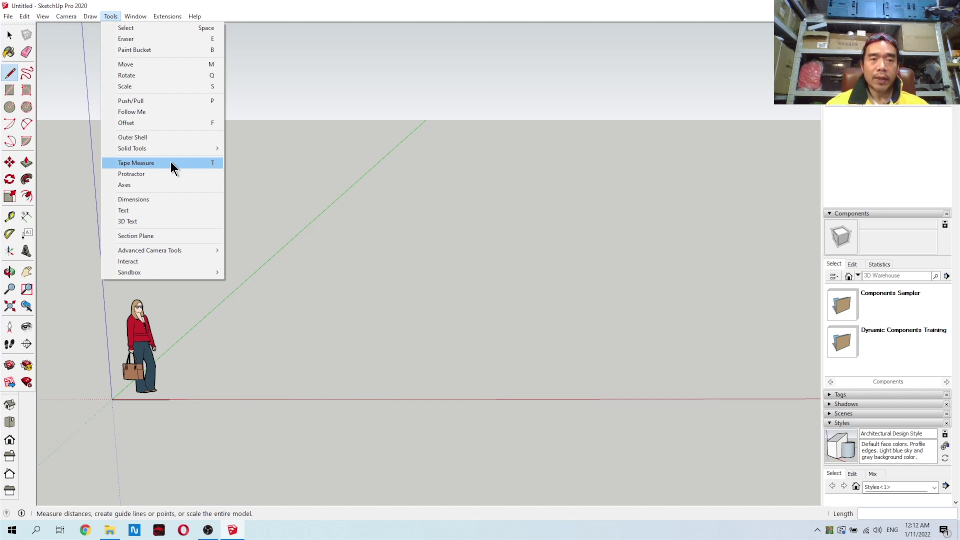
pyautogui.moveTo(140, 16)
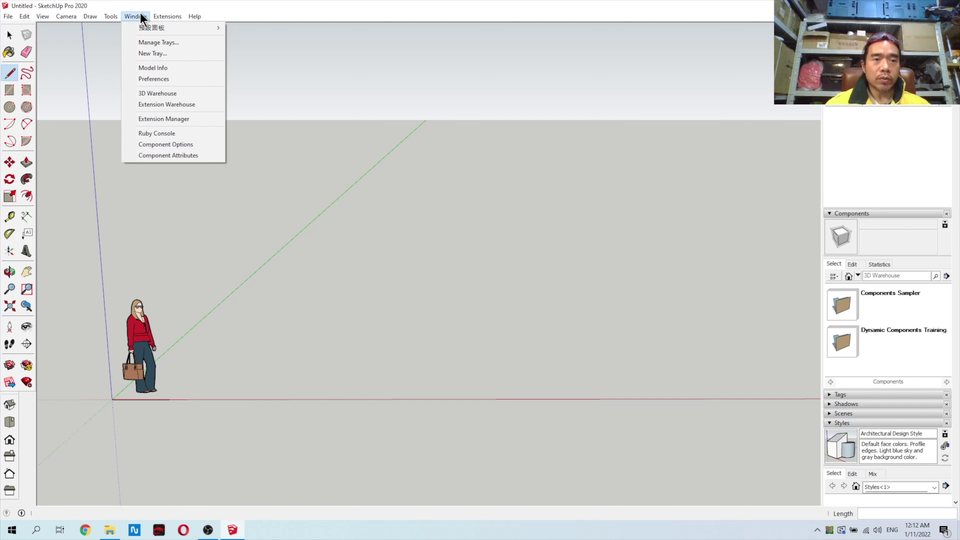
pyautogui.click(153, 81)
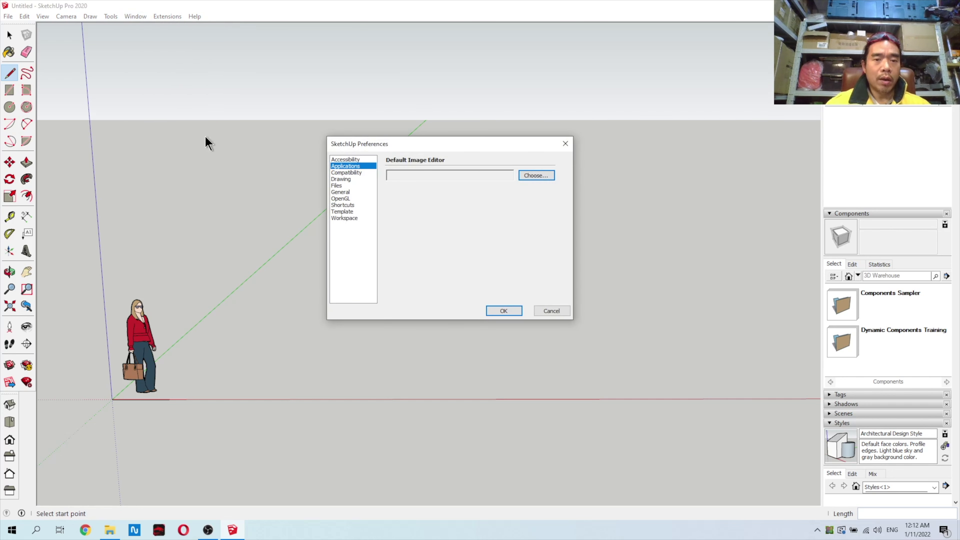
pyautogui.click(342, 172)
pyautogui.click(343, 180)
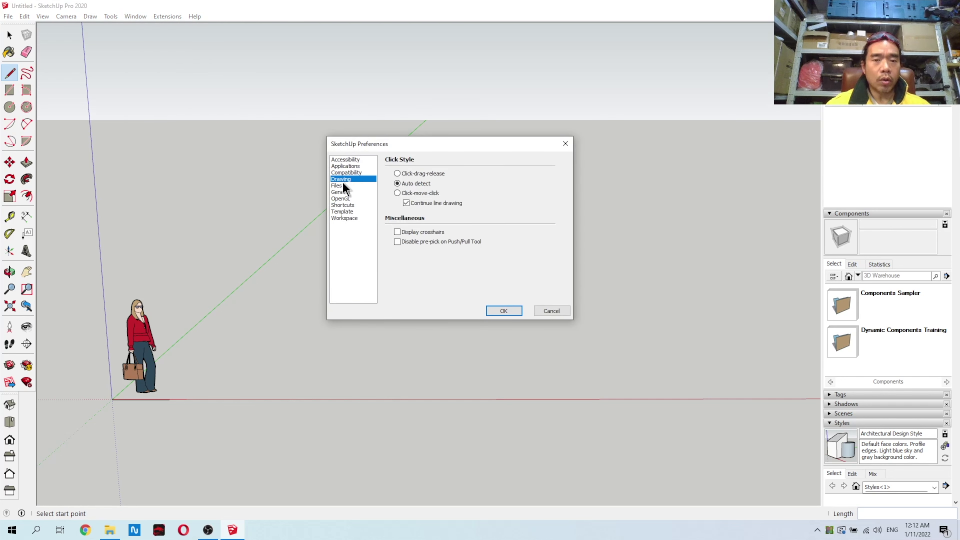
pyautogui.click(341, 186)
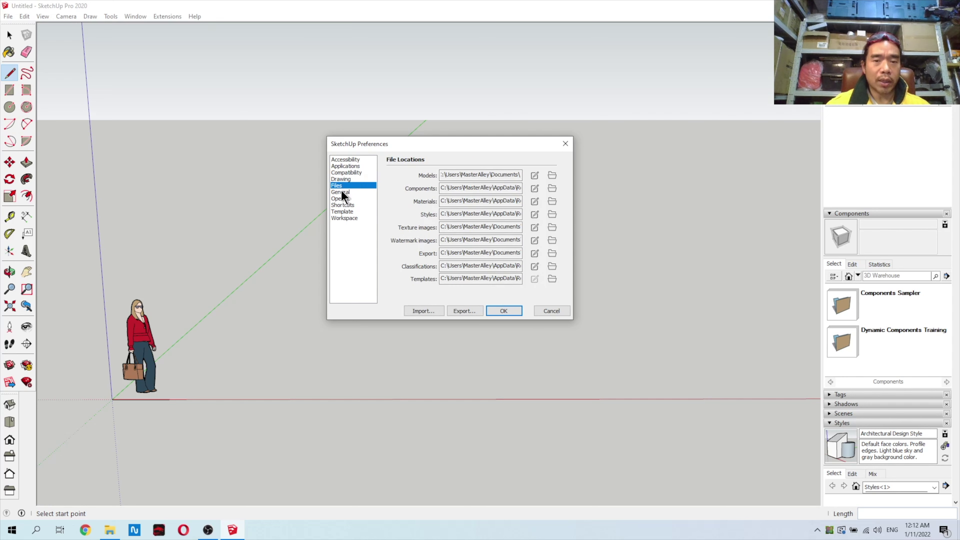
pyautogui.click(342, 191)
pyautogui.click(342, 185)
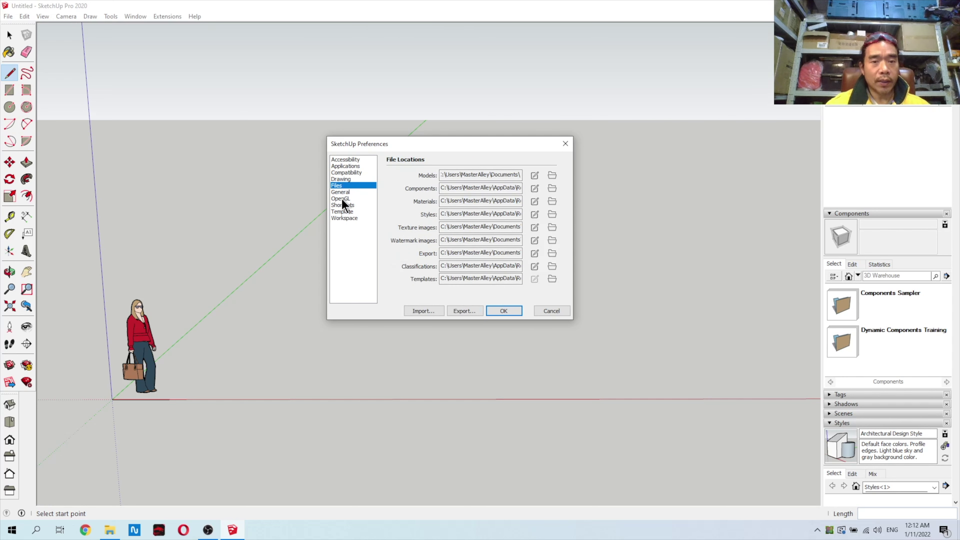
pyautogui.click(342, 198)
pyautogui.click(342, 205)
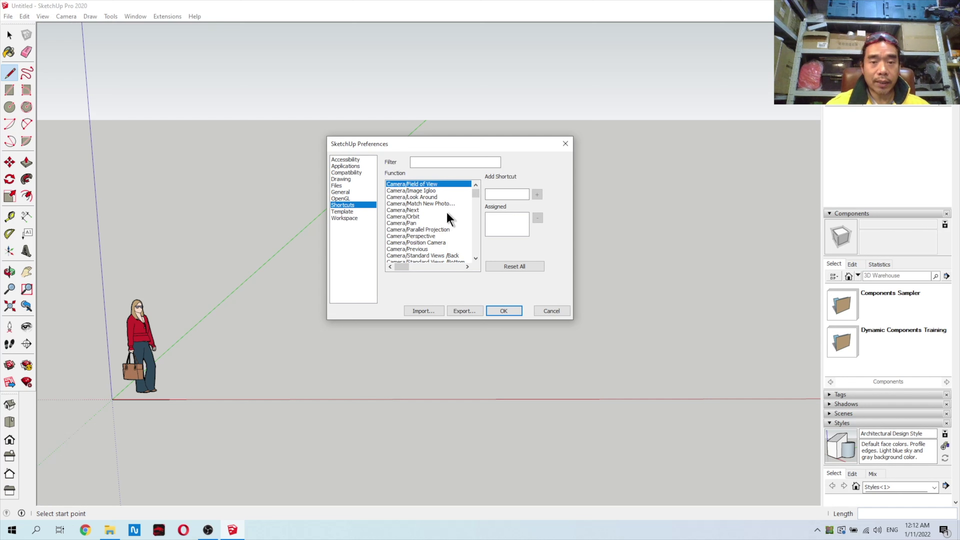
pyautogui.click(352, 218)
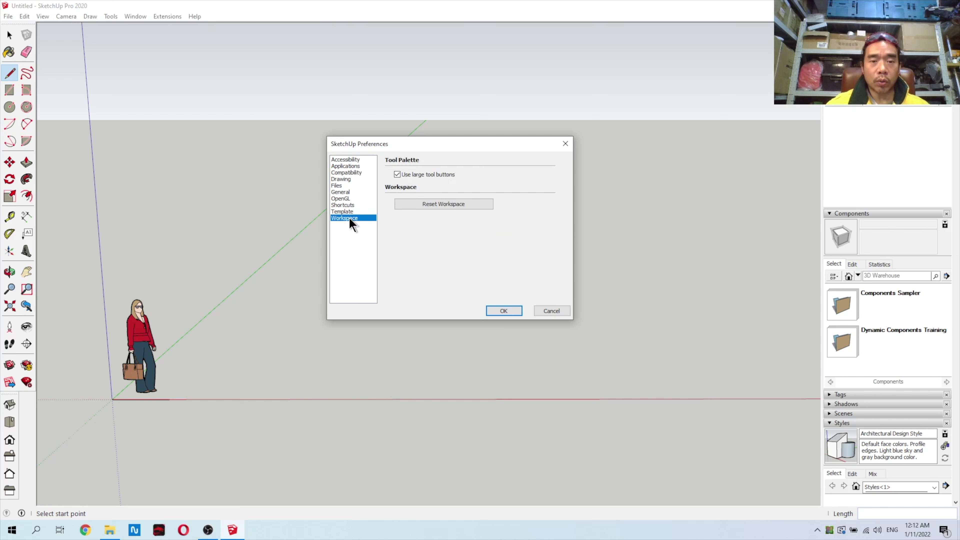
pyautogui.click(548, 310)
# Step: Set the model's length unit to Inches after trying Feet, and review the available length display precisions
pyautogui.click(130, 16)
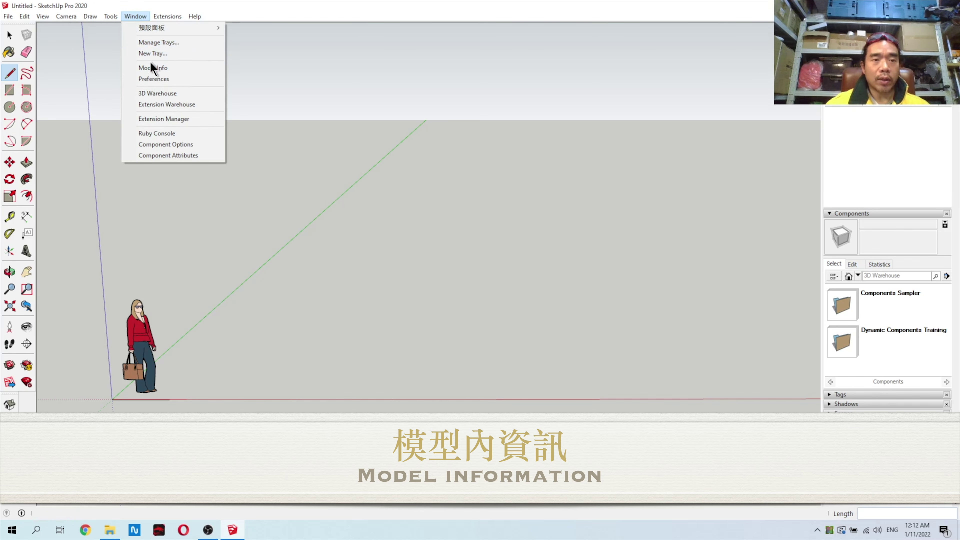
pyautogui.click(153, 69)
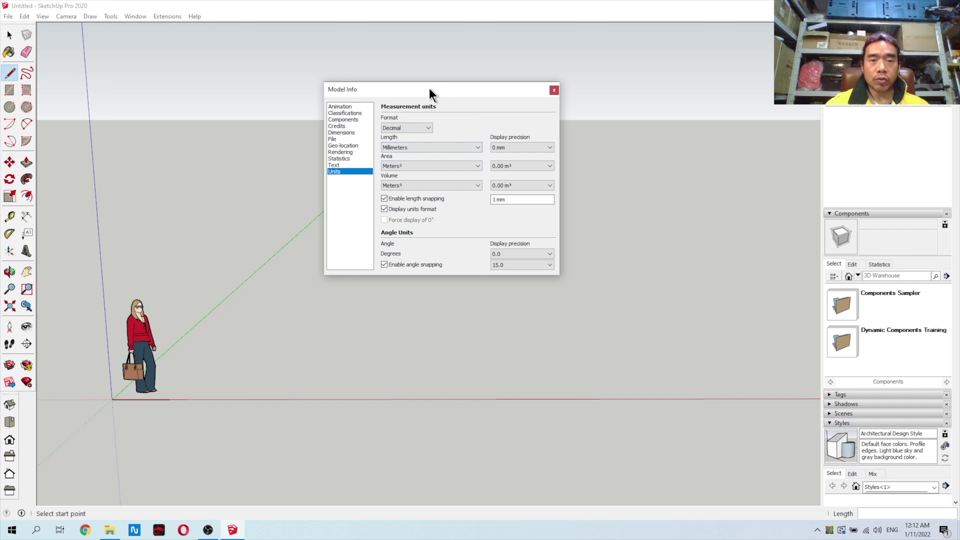
pyautogui.moveTo(428, 90); pyautogui.dragTo(393, 81)
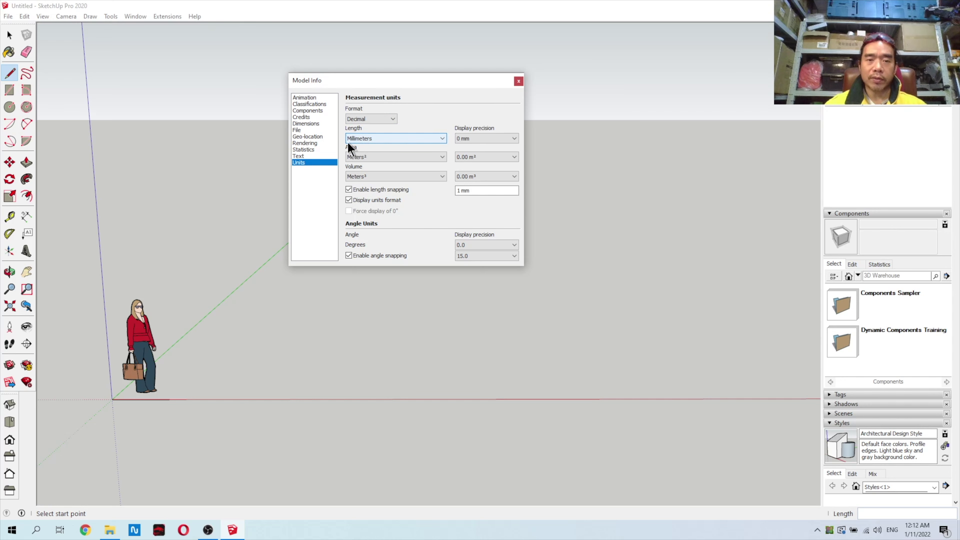
pyautogui.click(443, 141)
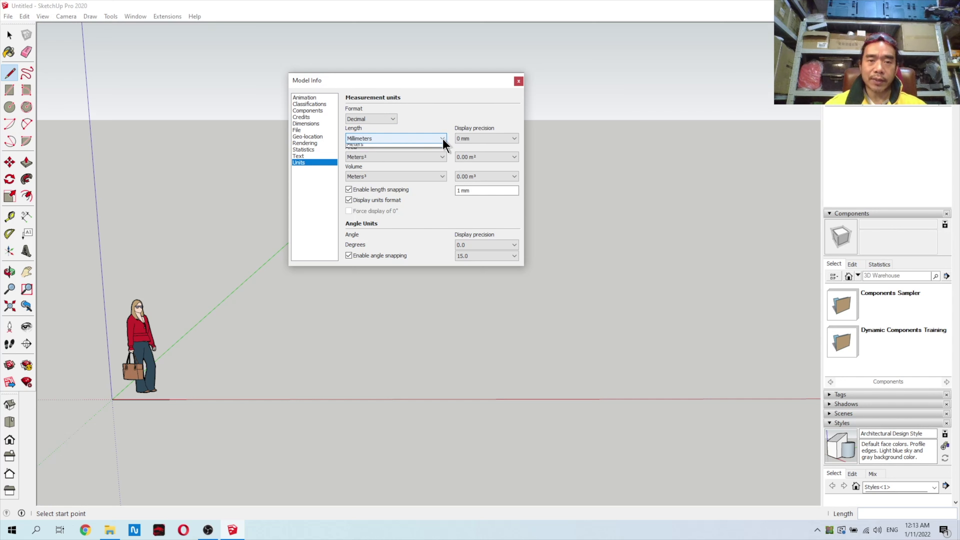
pyautogui.click(427, 154)
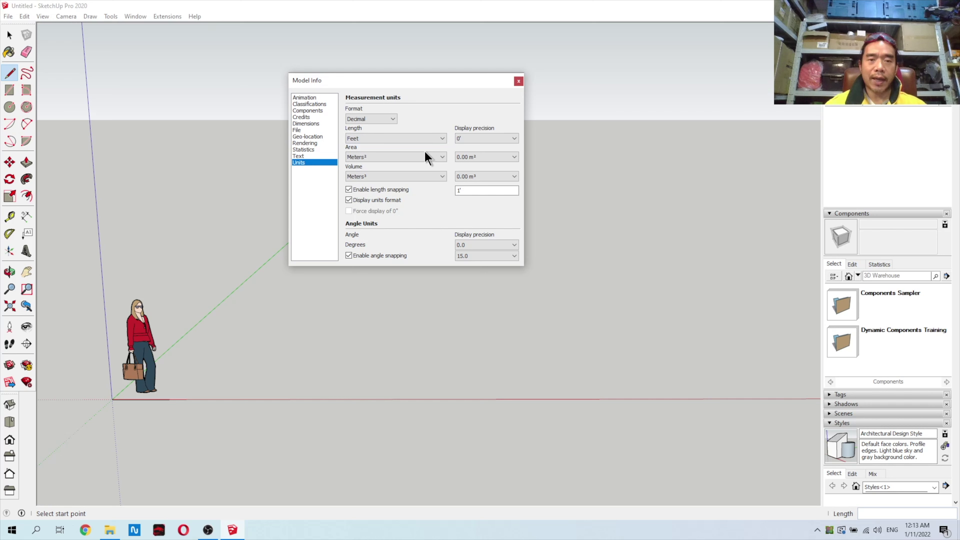
pyautogui.click(445, 138)
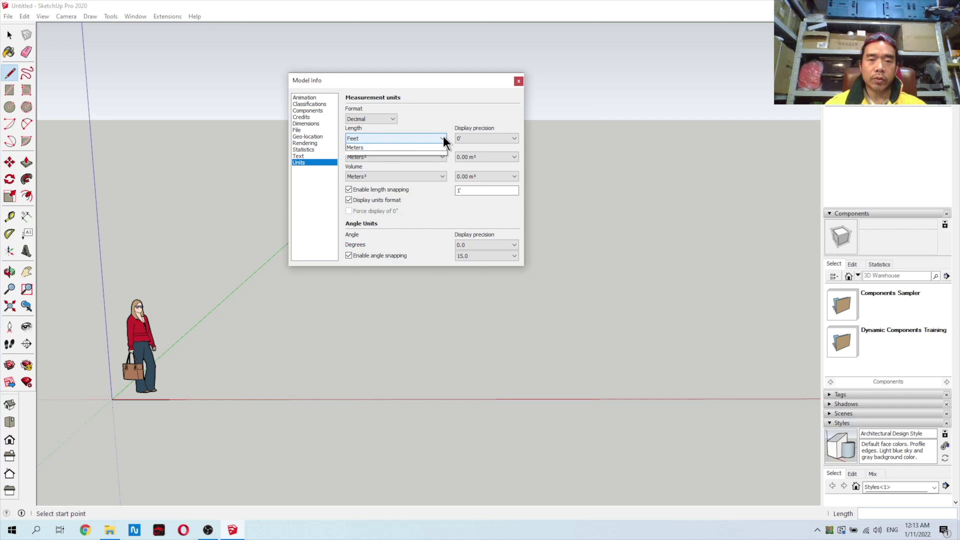
pyautogui.click(424, 148)
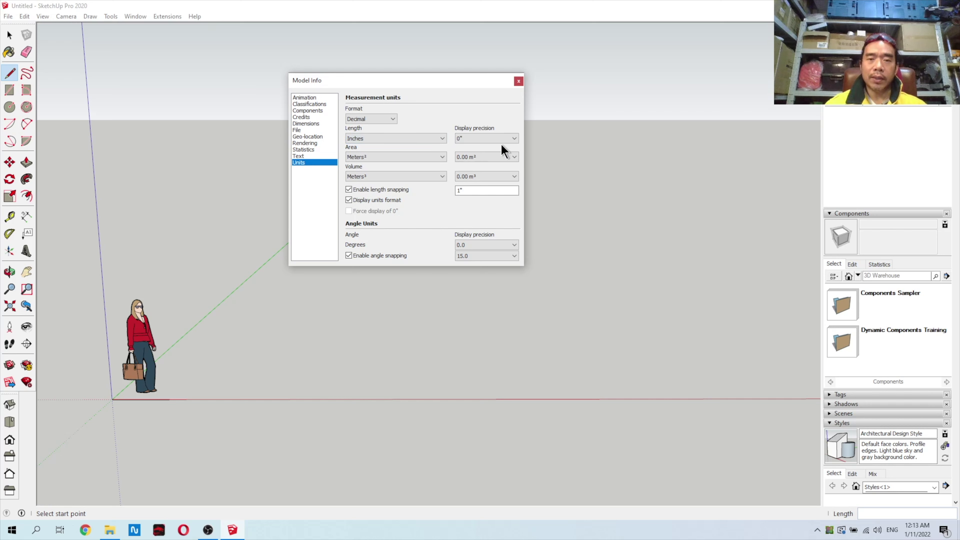
pyautogui.click(515, 142)
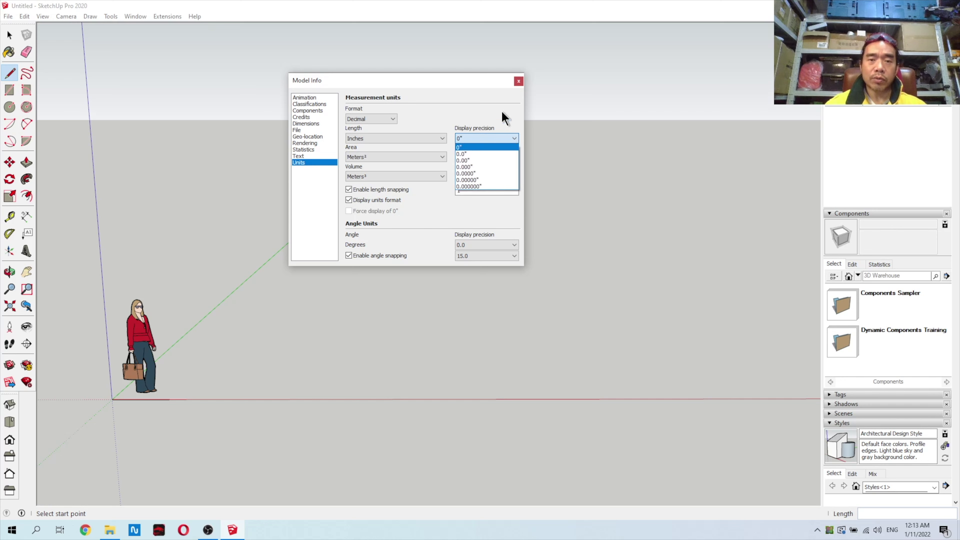
pyautogui.click(498, 109)
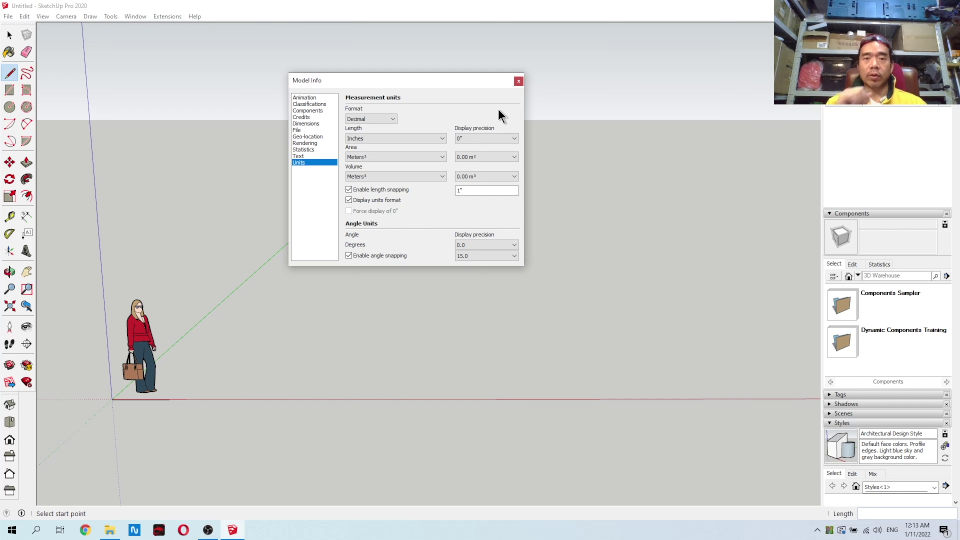
pyautogui.click(519, 81)
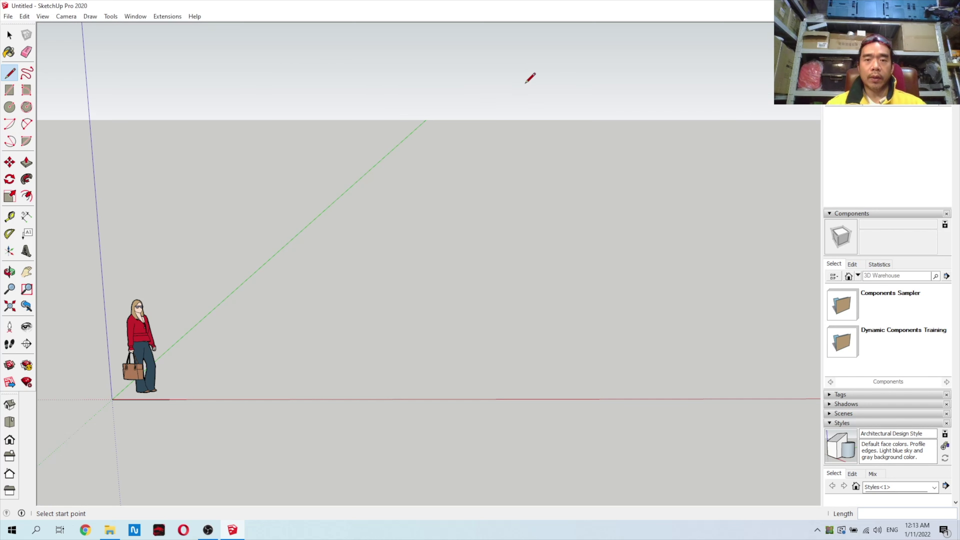